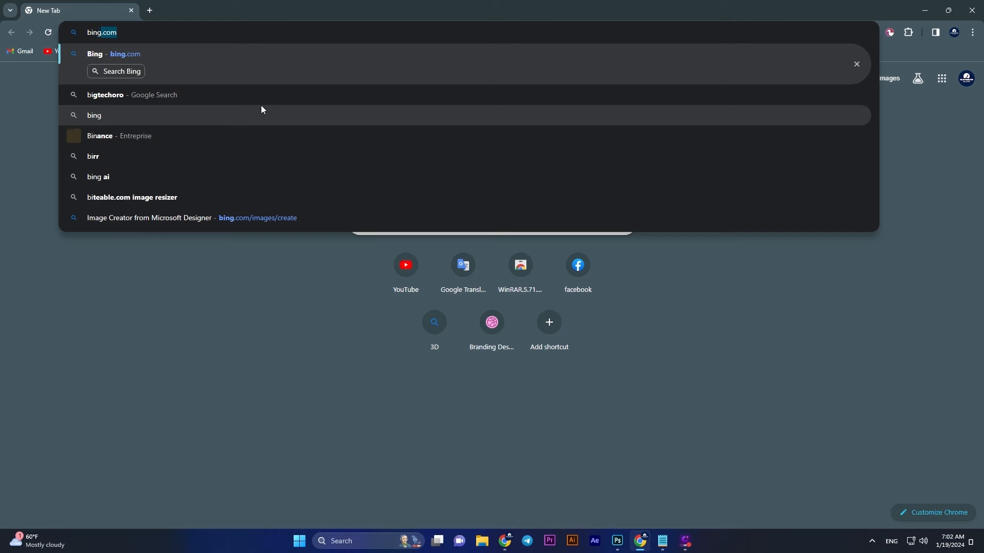
- Go to bing.com, open Image Creator from the Bing Images page and look over its sample ideas
click(130, 55)
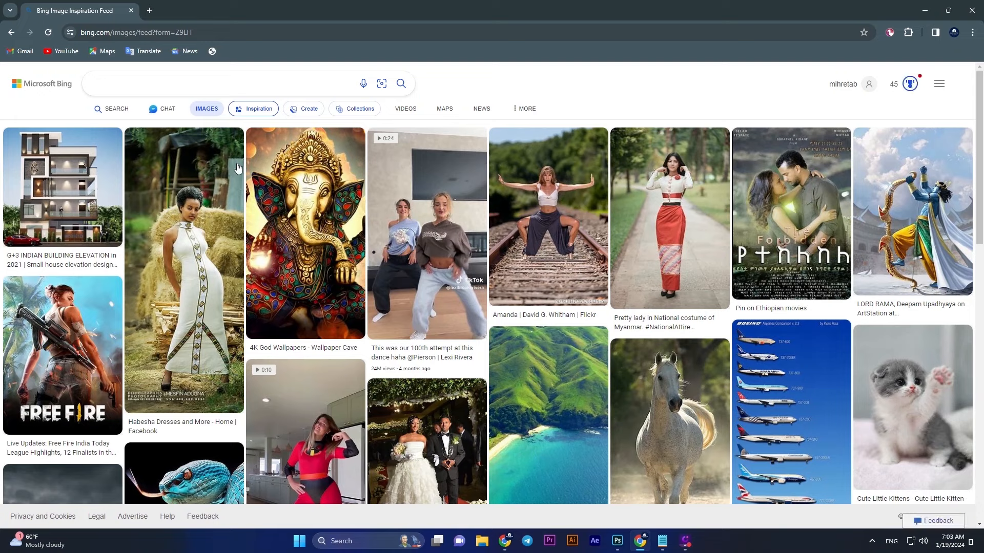
click(302, 109)
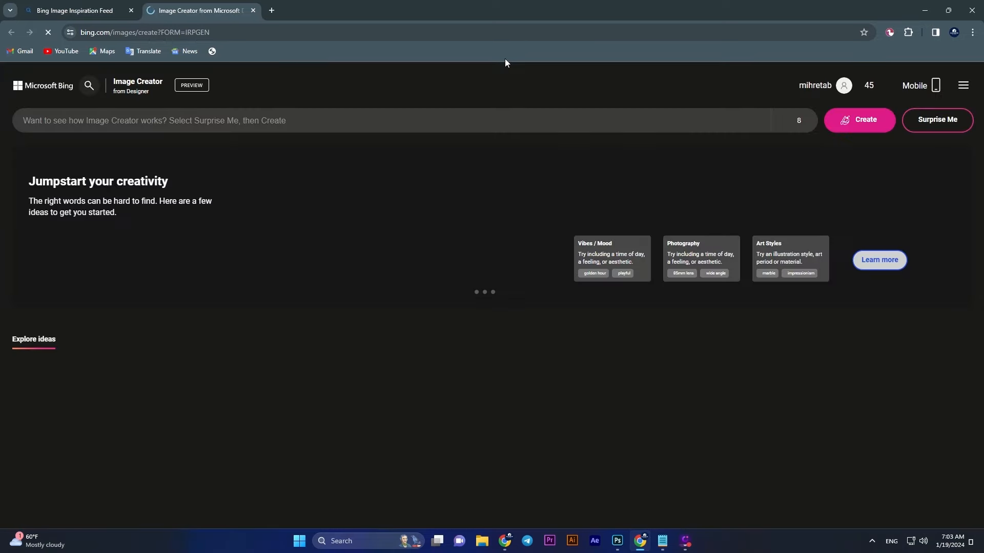
scroll(492, 142, down, 5)
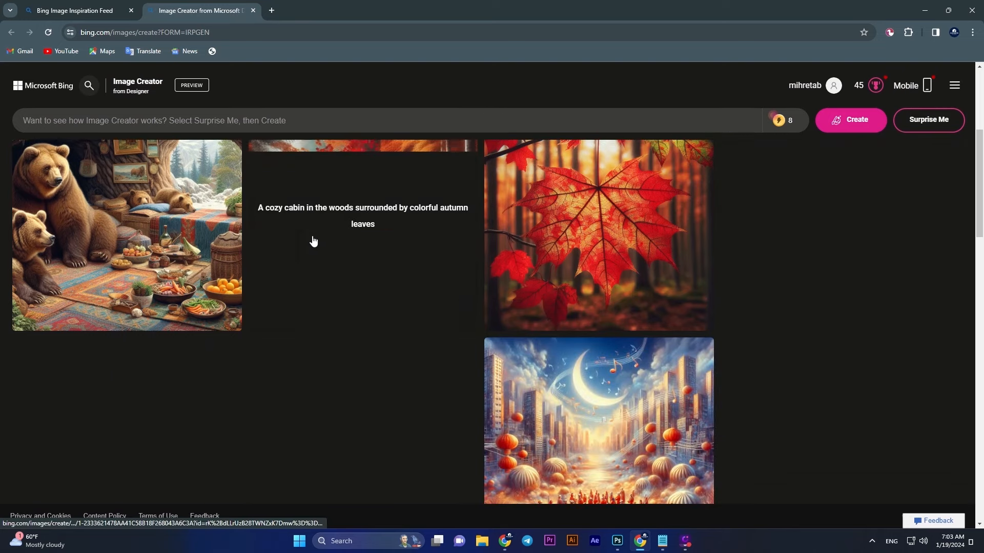
scroll(184, 223, up, 2)
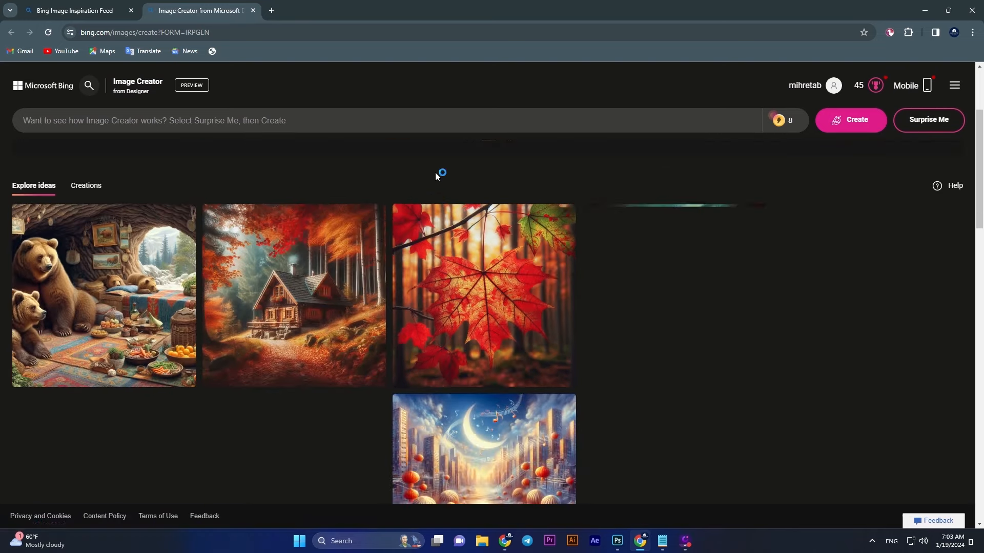
scroll(435, 172, down, 1)
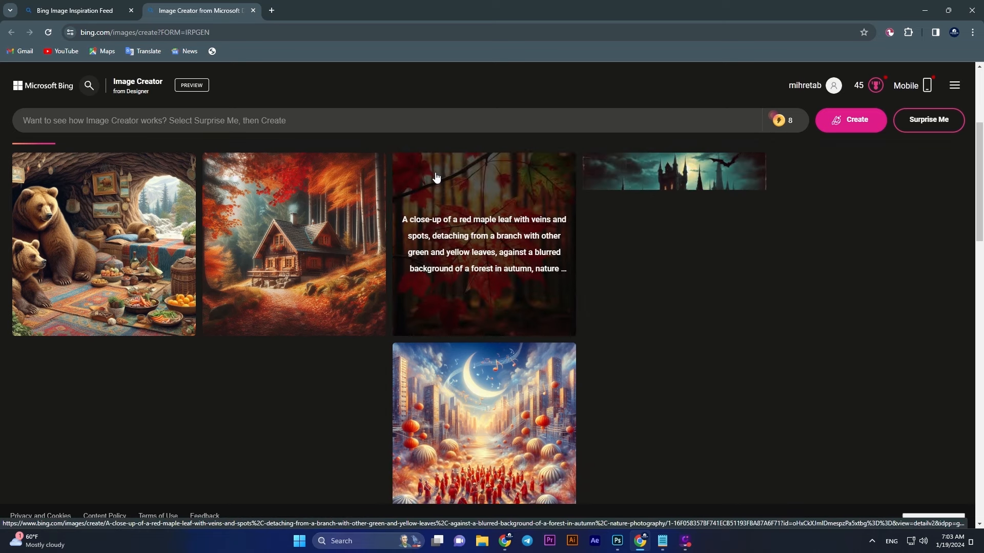
scroll(436, 177, up, 2)
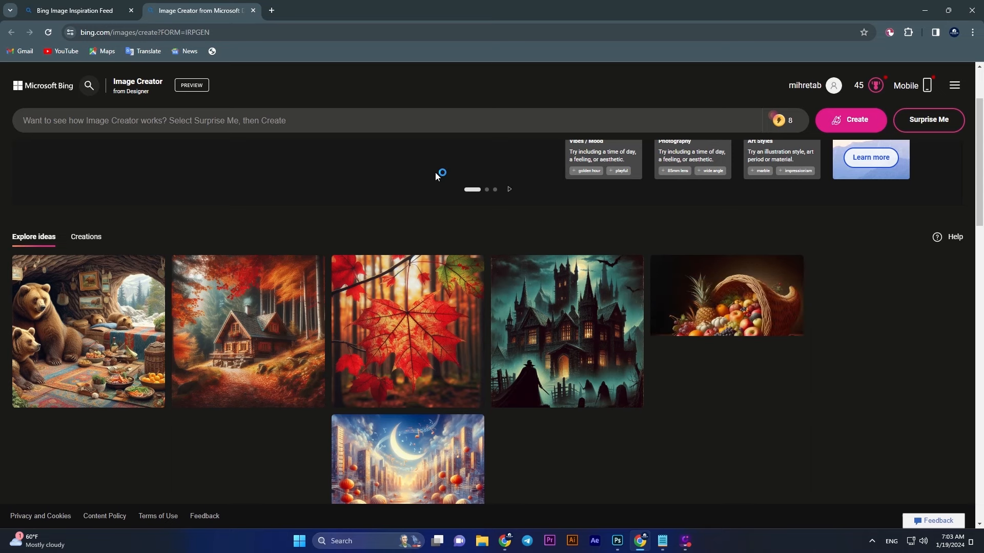
scroll(436, 177, up, 2)
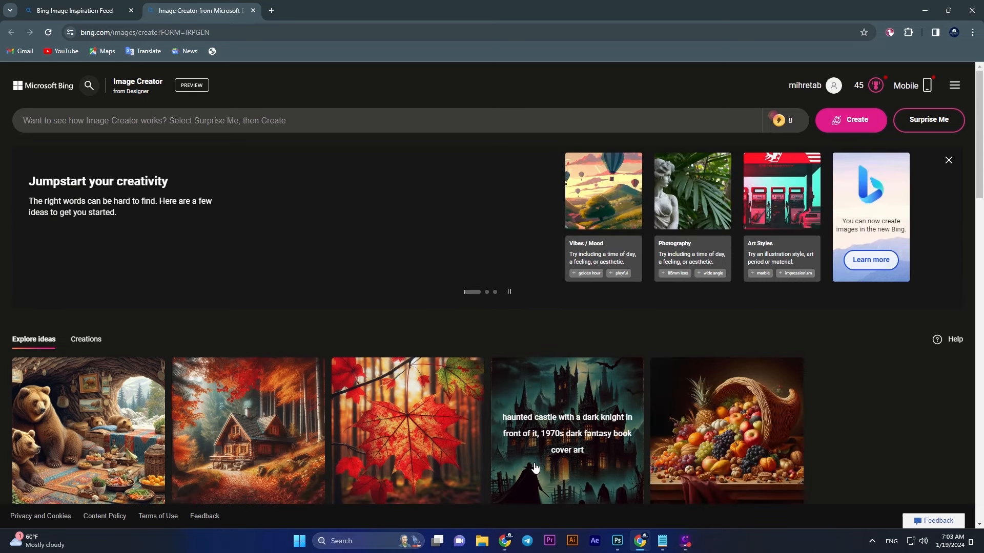
- Switch to Notepad and copy the text of prompt 1, about the chubby child running away with a Chicken
click(665, 544)
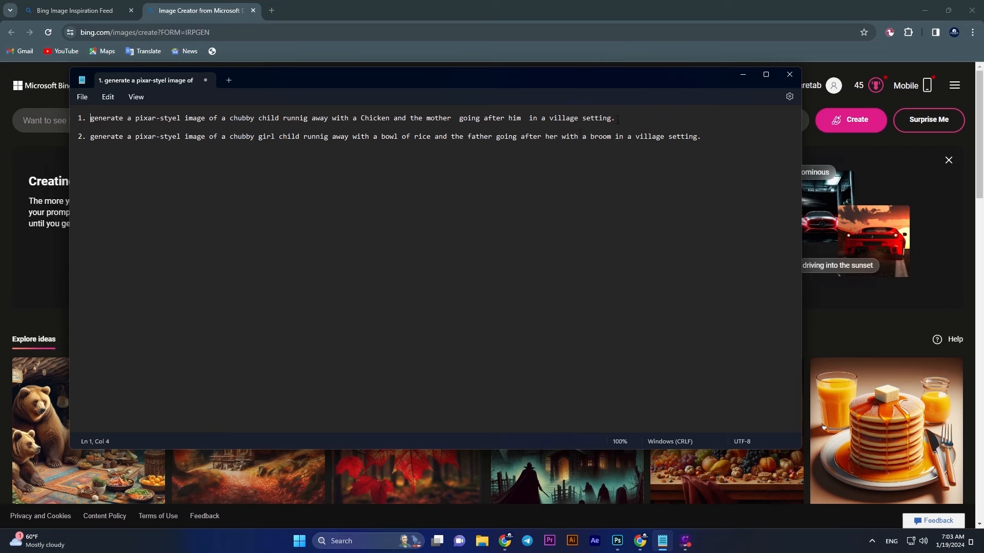
drag(618, 120, 92, 122)
key(ctrl+c)
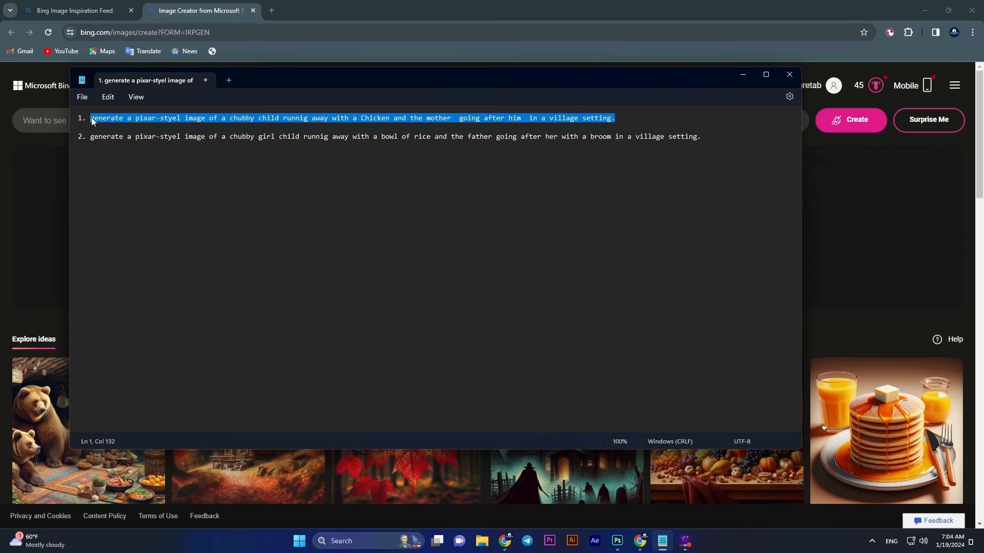
right_click(93, 122)
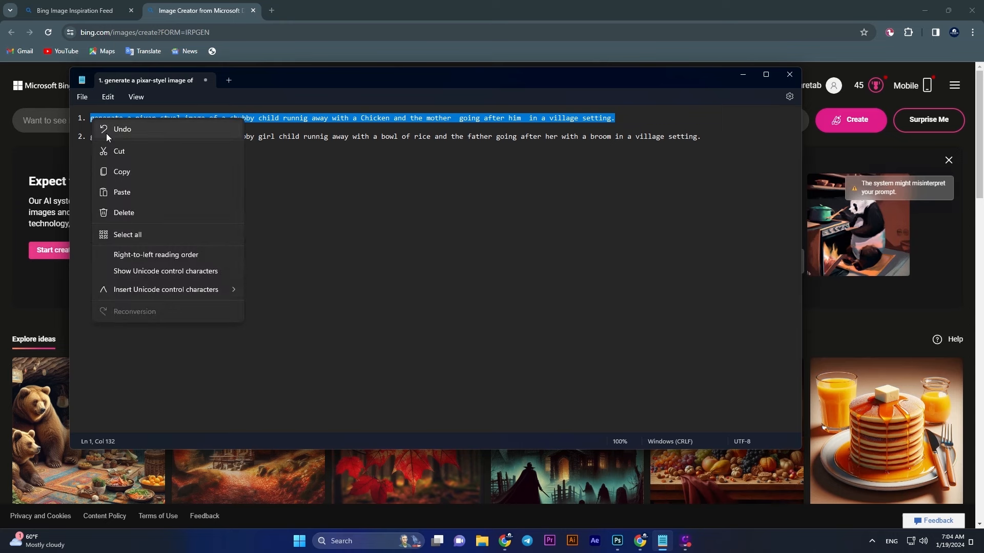
click(136, 172)
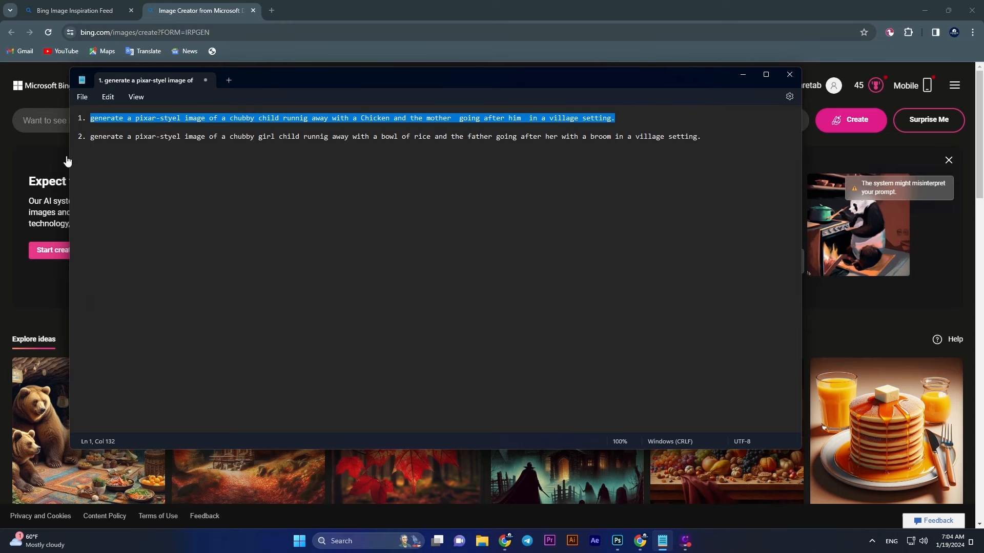
- Return to Image Creator, paste the copied Chicken prompt as the image description and generate the images
click(45, 149)
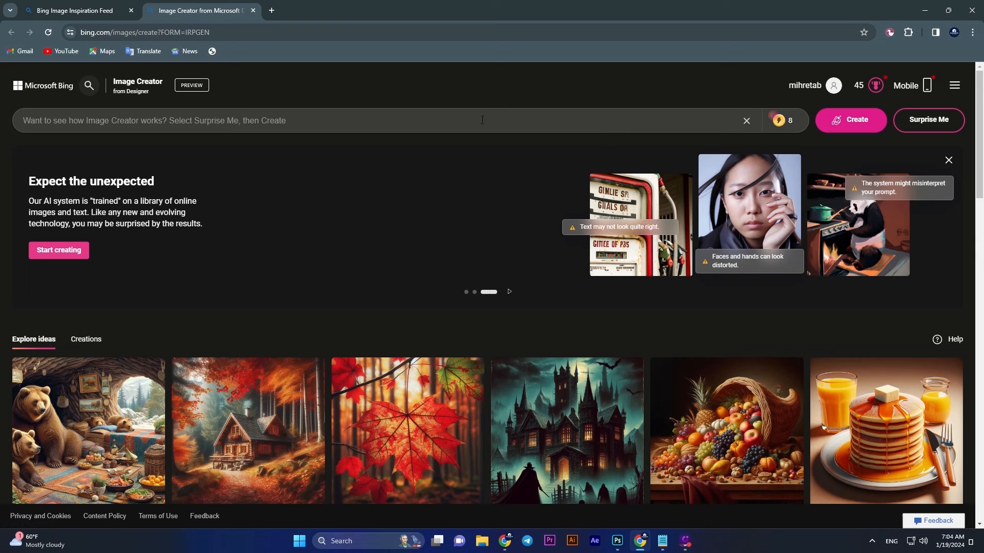
right_click(414, 122)
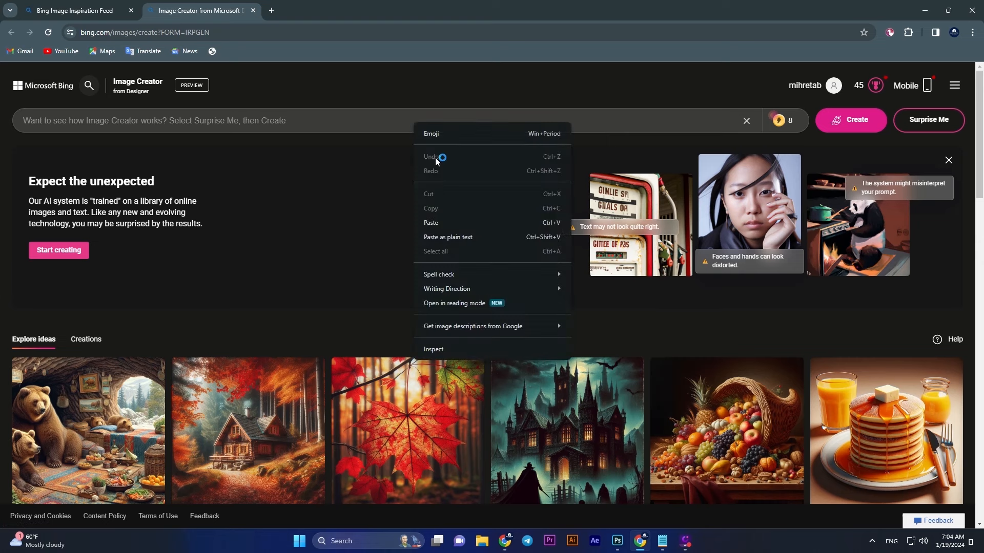
click(448, 221)
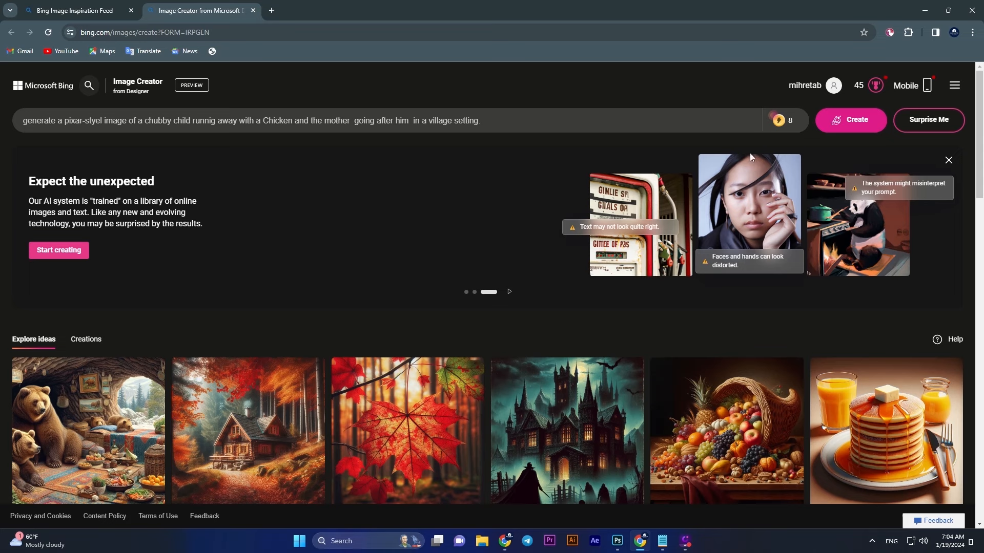
click(835, 124)
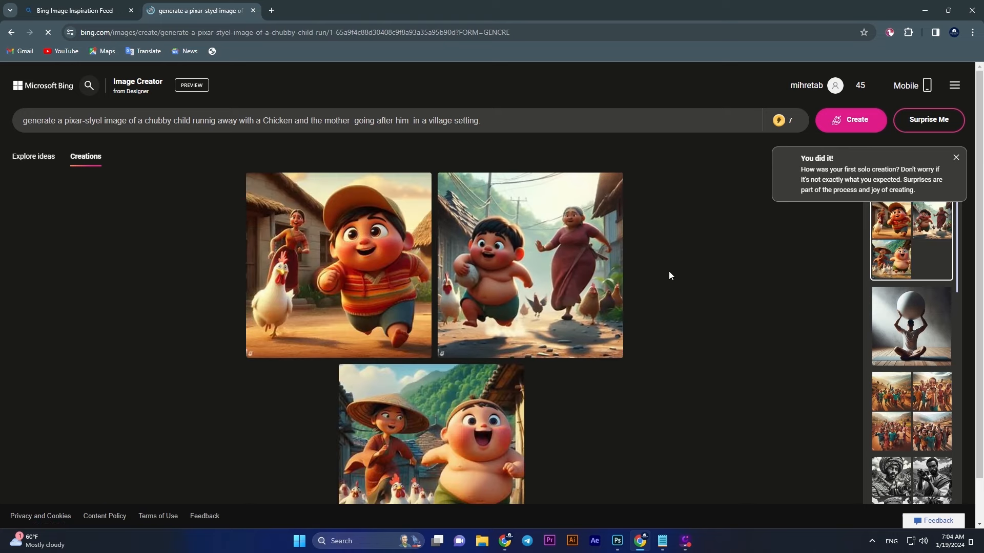
- View the generated images at full size one by one and download the third, with the mother in a straw hat
click(382, 278)
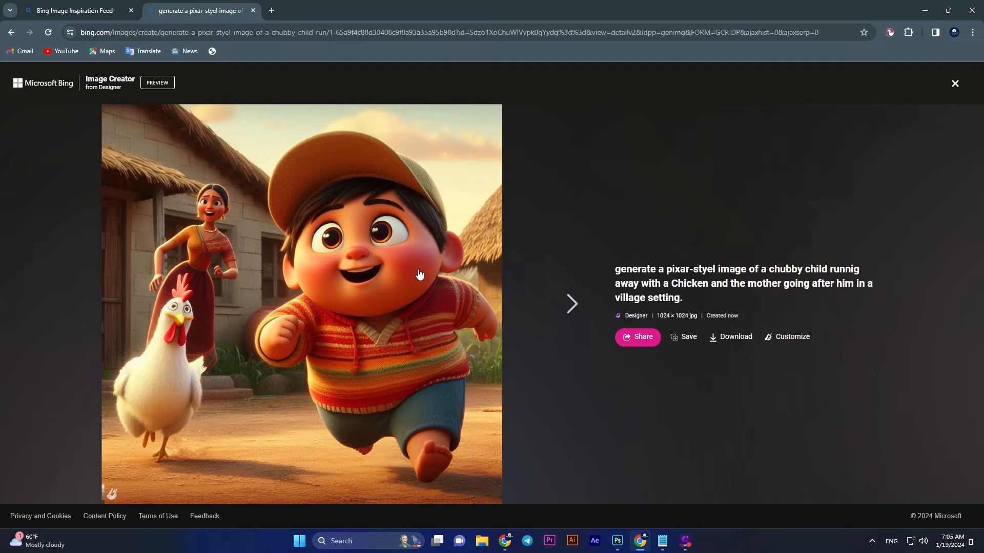
click(572, 308)
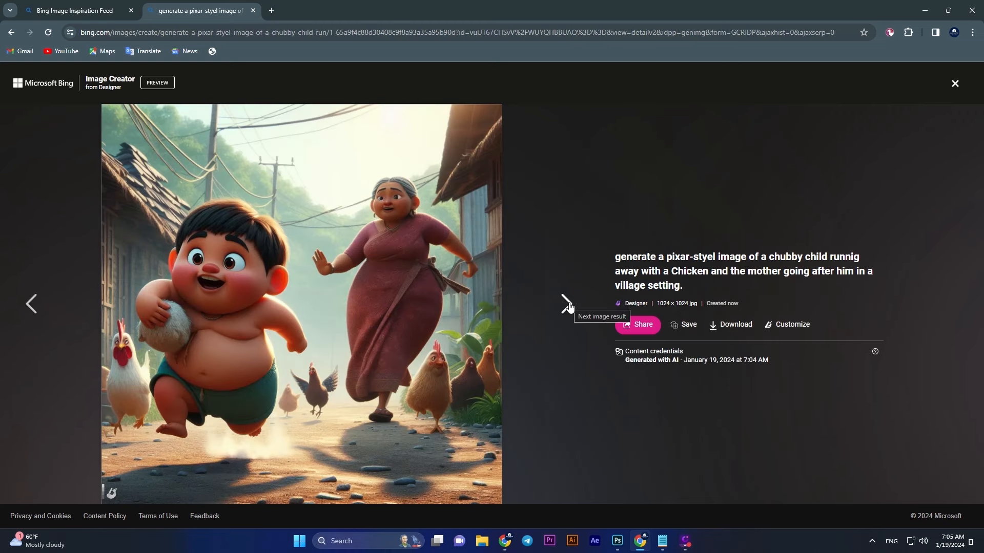
click(568, 305)
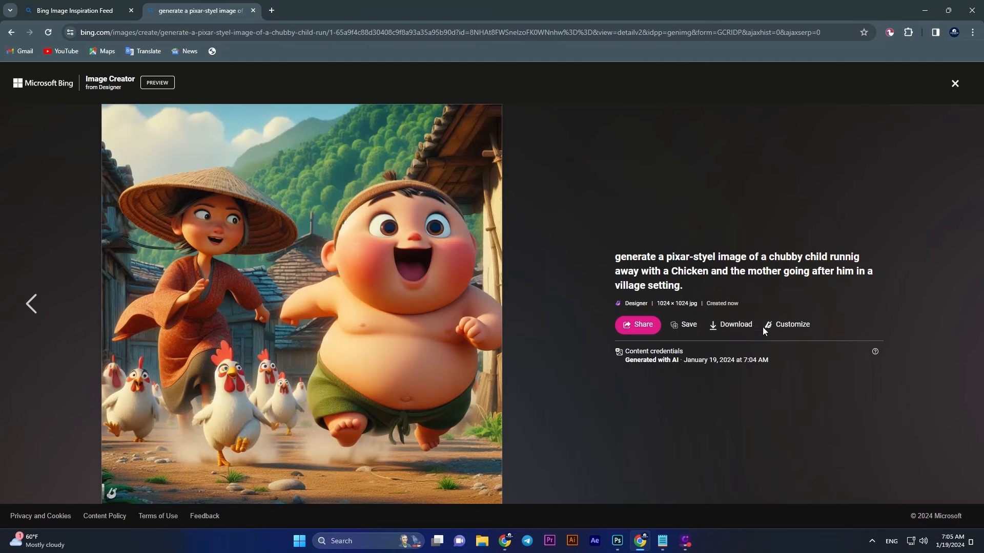
click(733, 325)
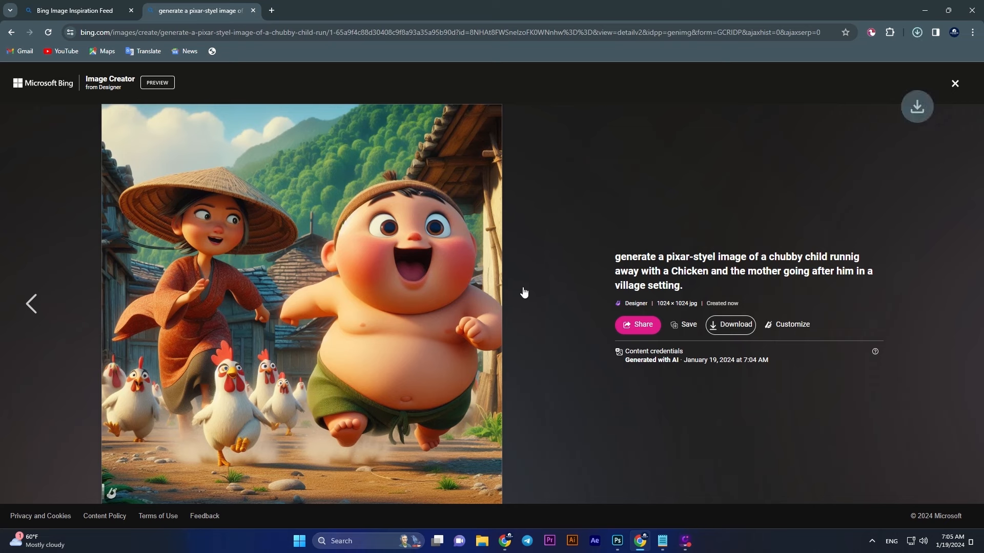
- Go back to the first image, with the boy in a cap and striped sweater, download it and close the image viewer
click(37, 304)
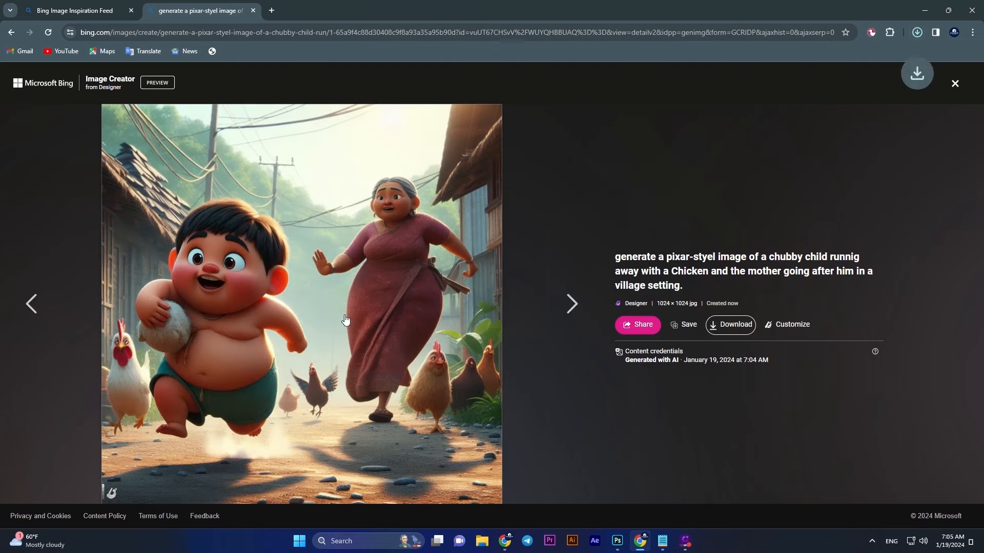
click(35, 305)
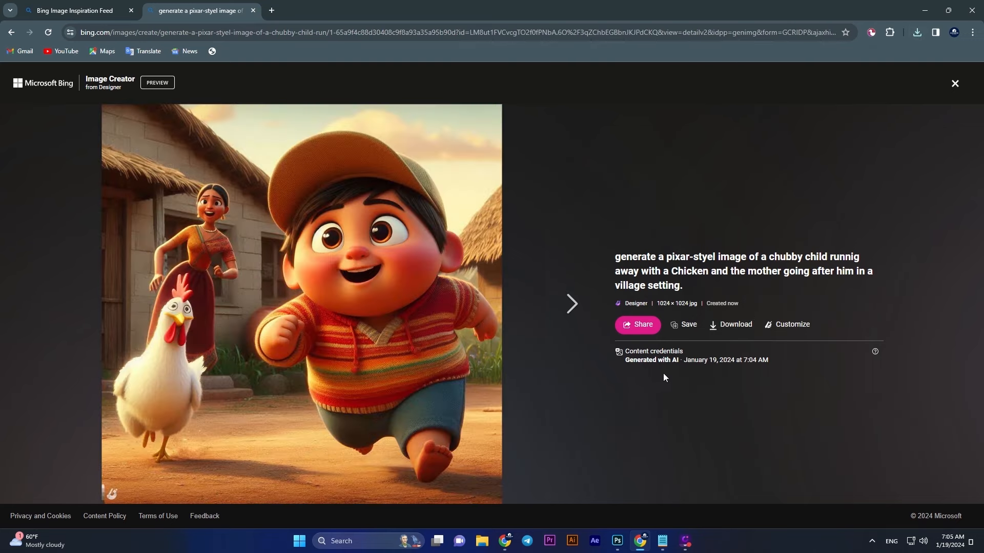
click(731, 325)
click(955, 84)
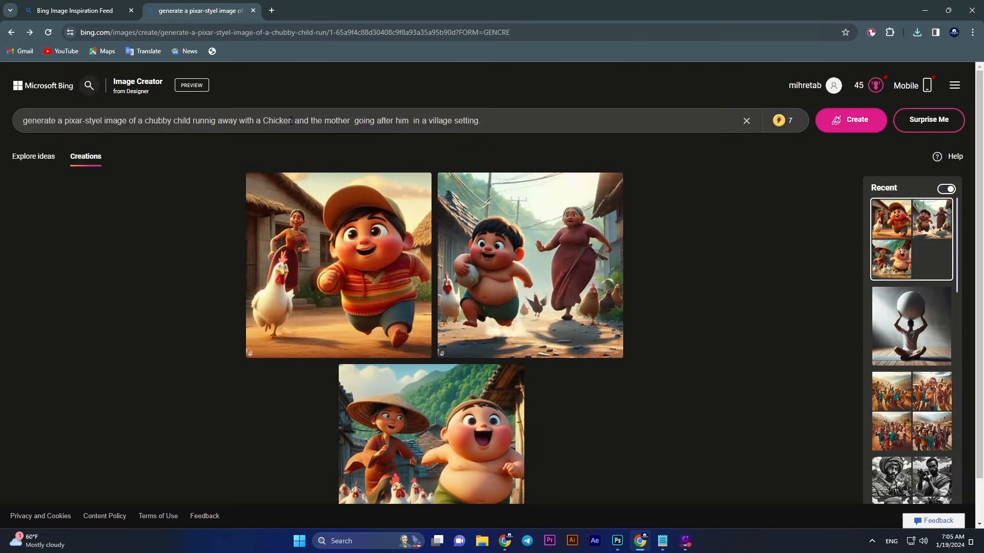
- Replace "Chicken" with "lion" in the prompt, generate new images and look over the results
drag(292, 121, 263, 121)
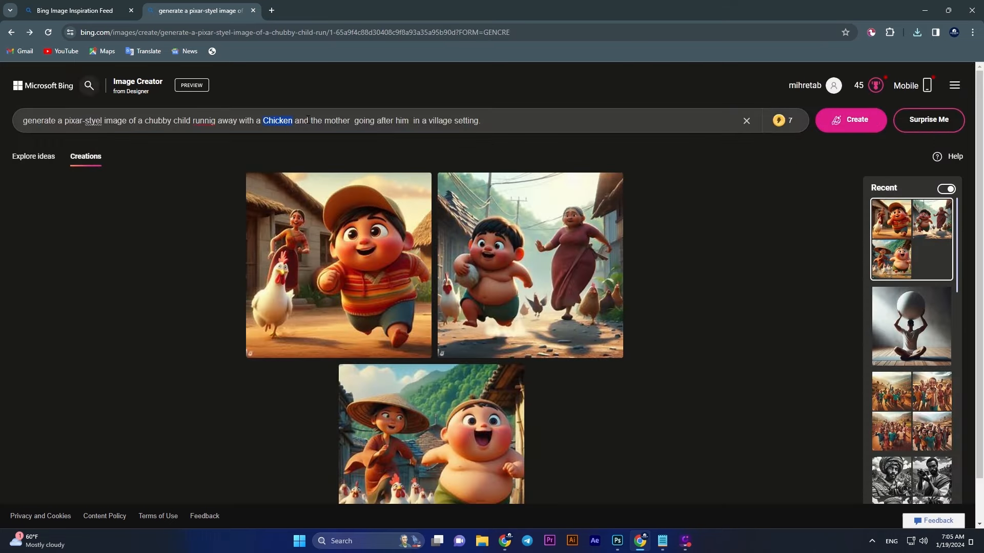
text(li)
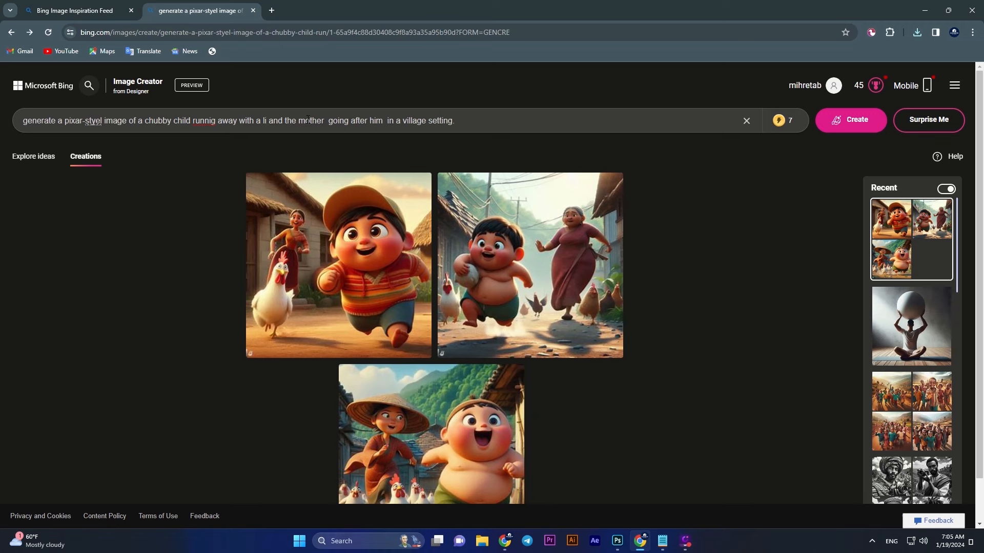
text(on)
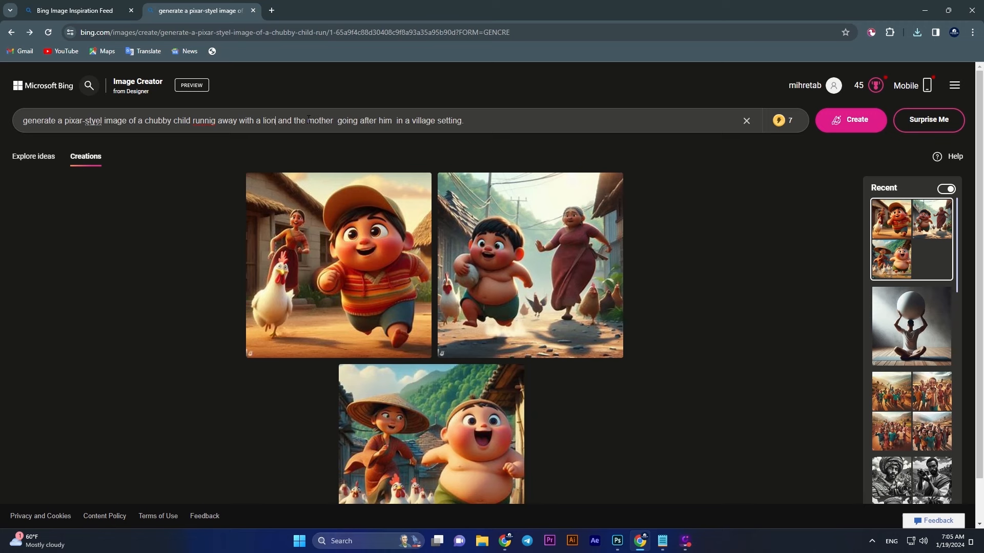
click(824, 126)
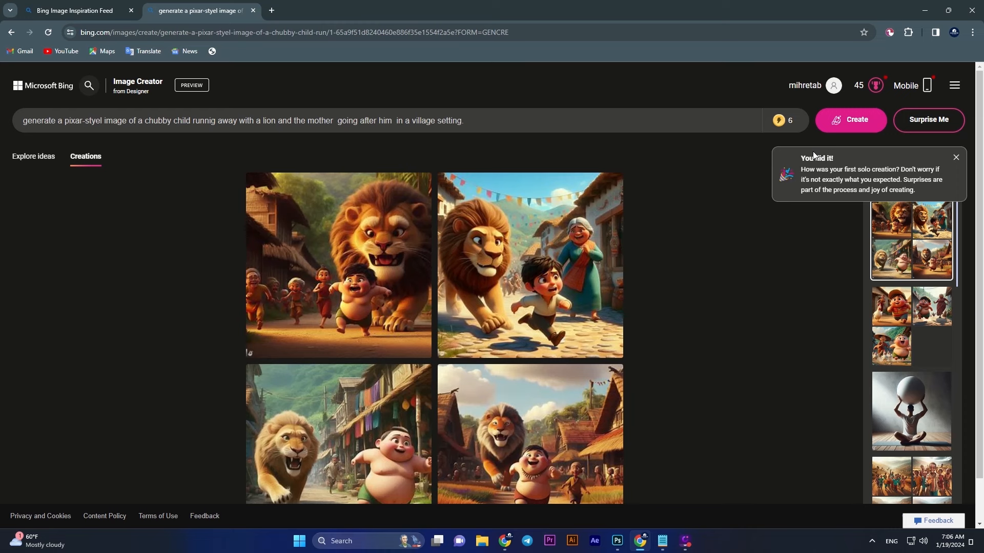
scroll(813, 151, down, 1)
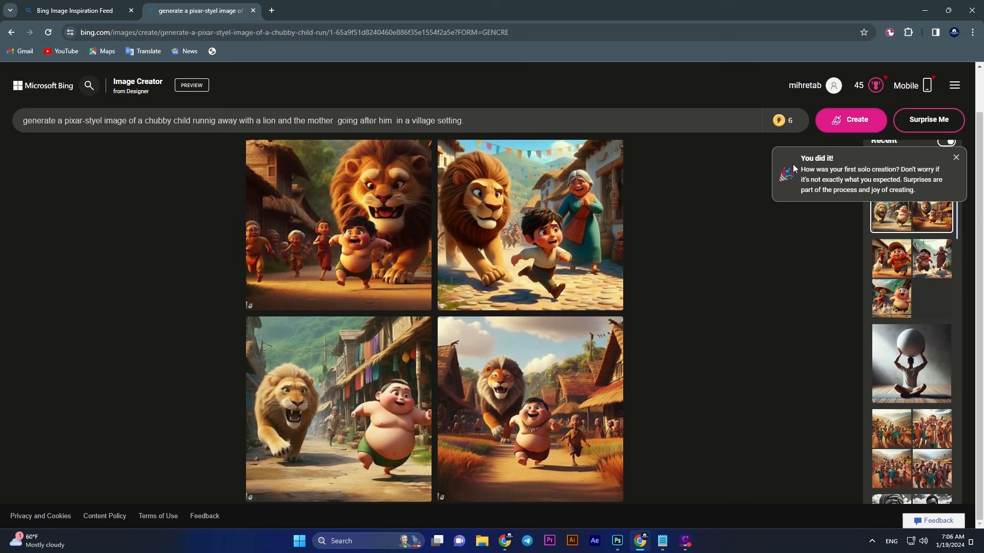
scroll(792, 164, up, 1)
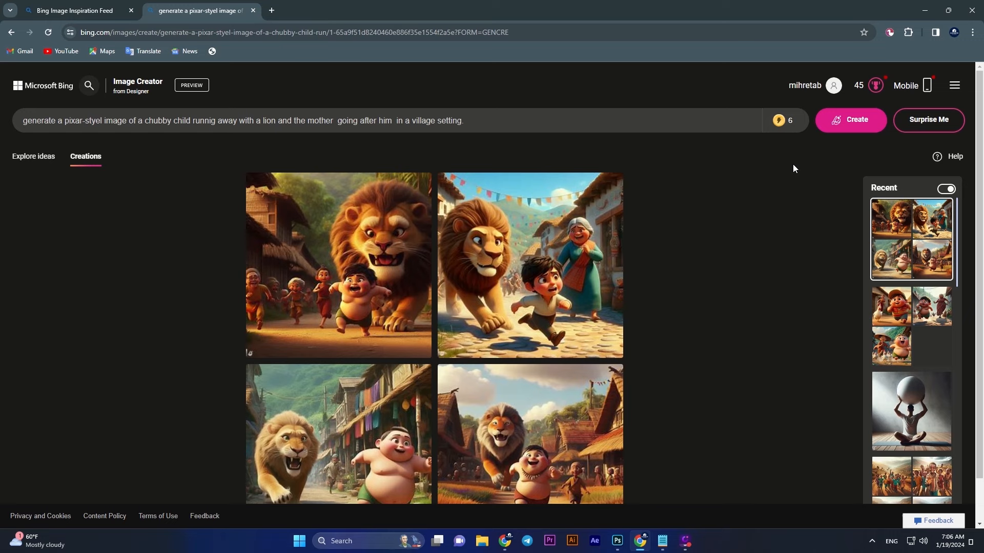
scroll(793, 169, down, 1)
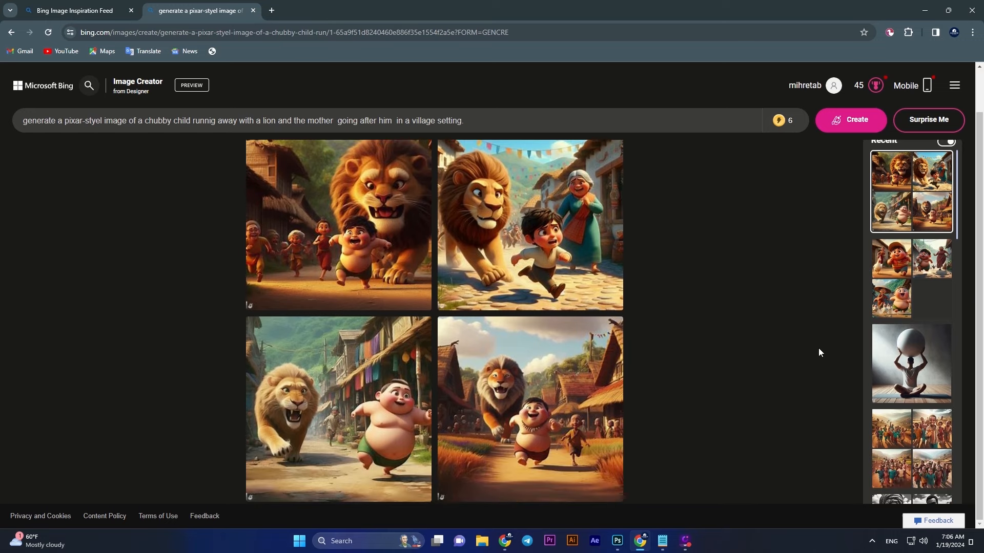
- Switch to Notepad and copy the text of prompt 2, about the chubby girl running away with a bowl of rice
click(663, 541)
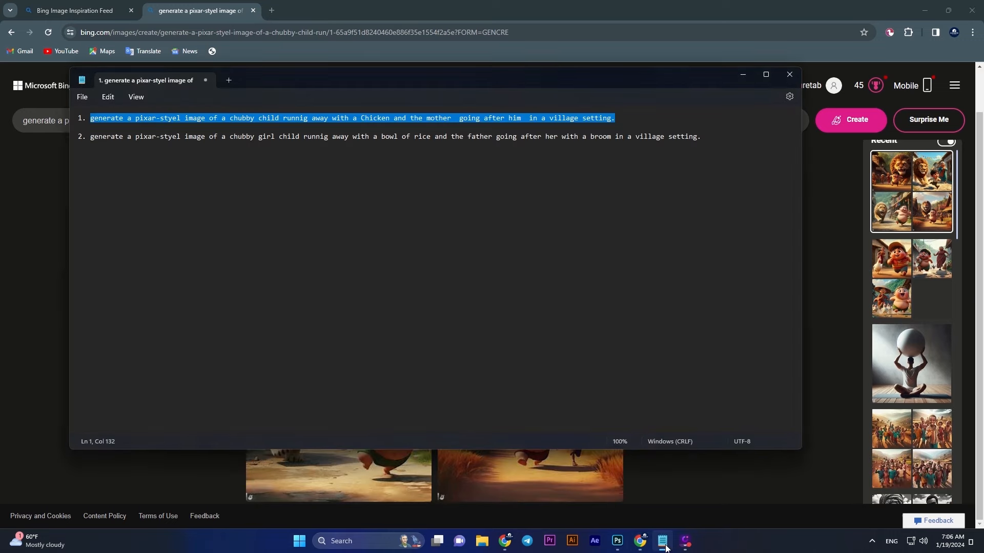
drag(722, 140, 90, 142)
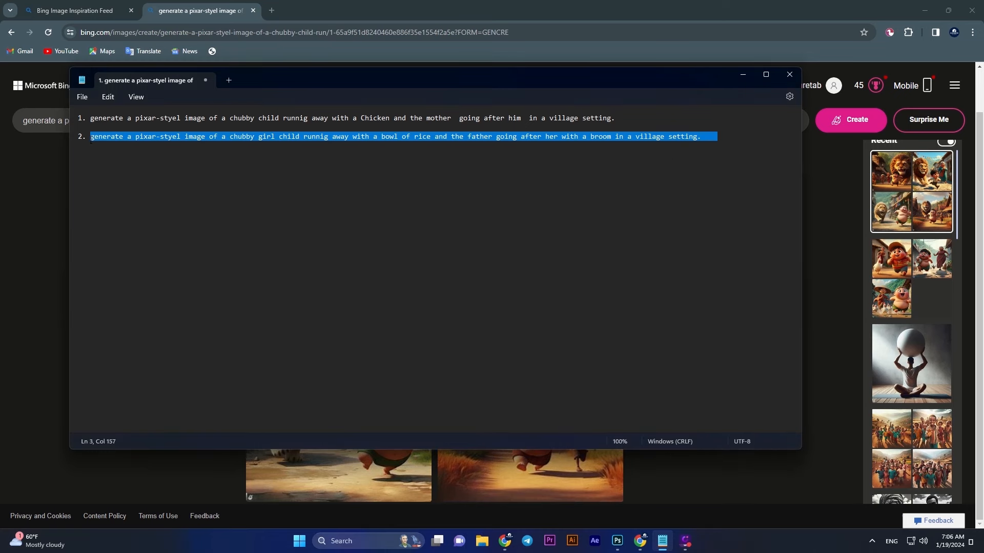
right_click(91, 142)
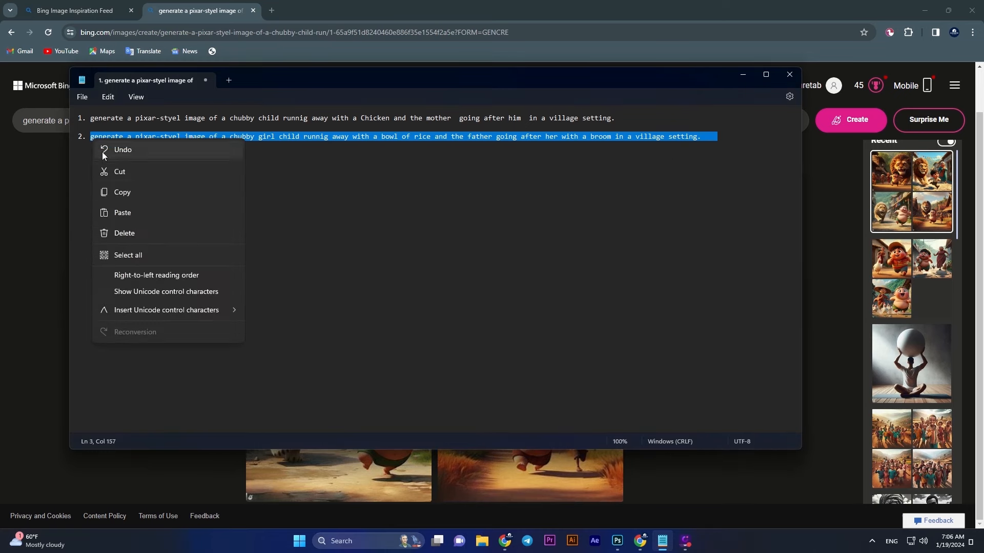
click(122, 192)
- Return to Image Creator and replace the whole lion prompt with the copied bowl-of-rice prompt
click(49, 178)
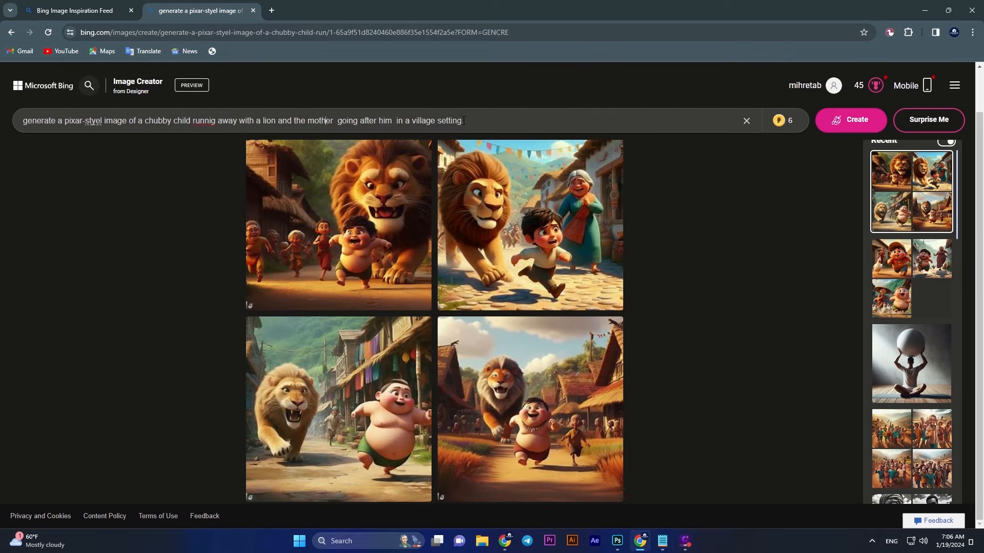
drag(466, 121, 25, 121)
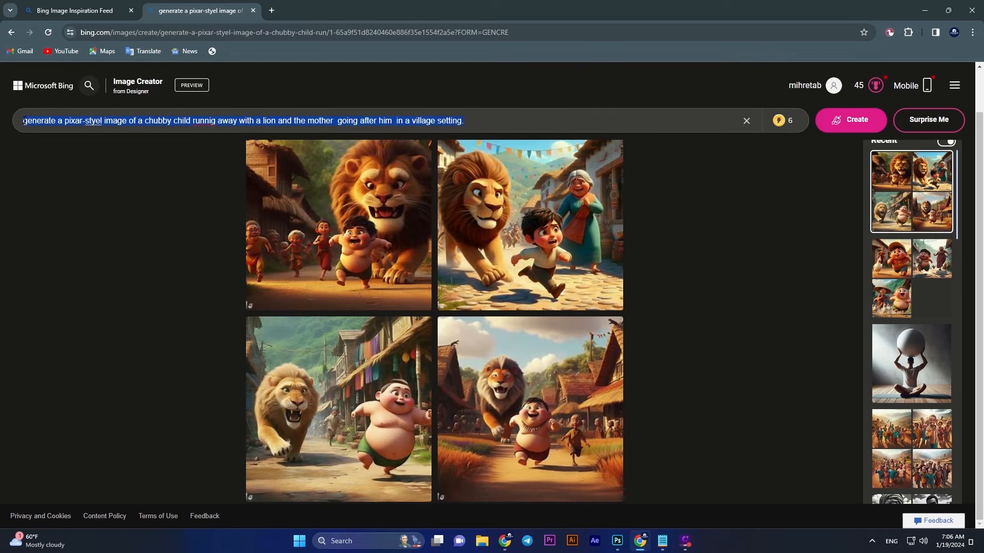
right_click(26, 126)
click(54, 185)
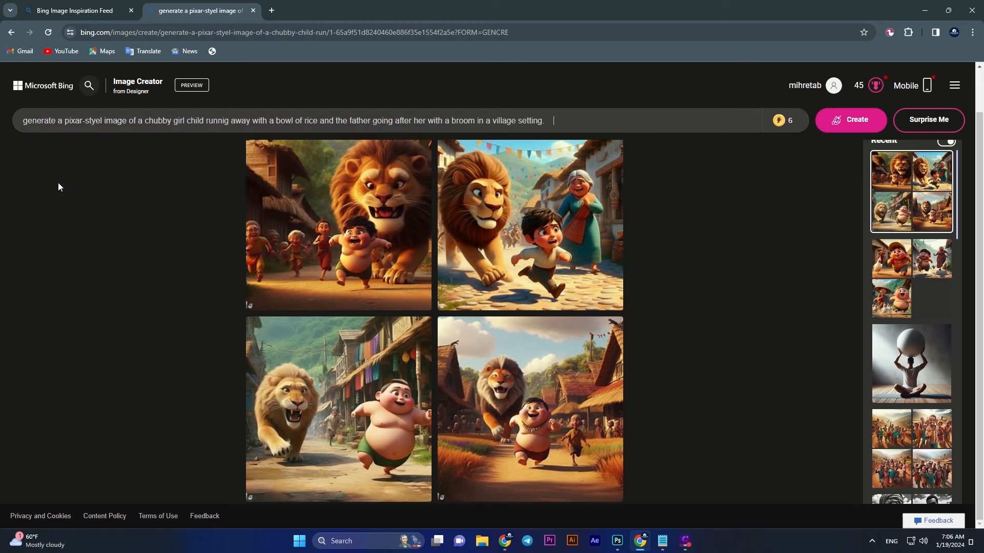
- Generate images from the bowl-of-rice prompt and view each result enlarged from first to last, closing the image viewer at the end
click(847, 127)
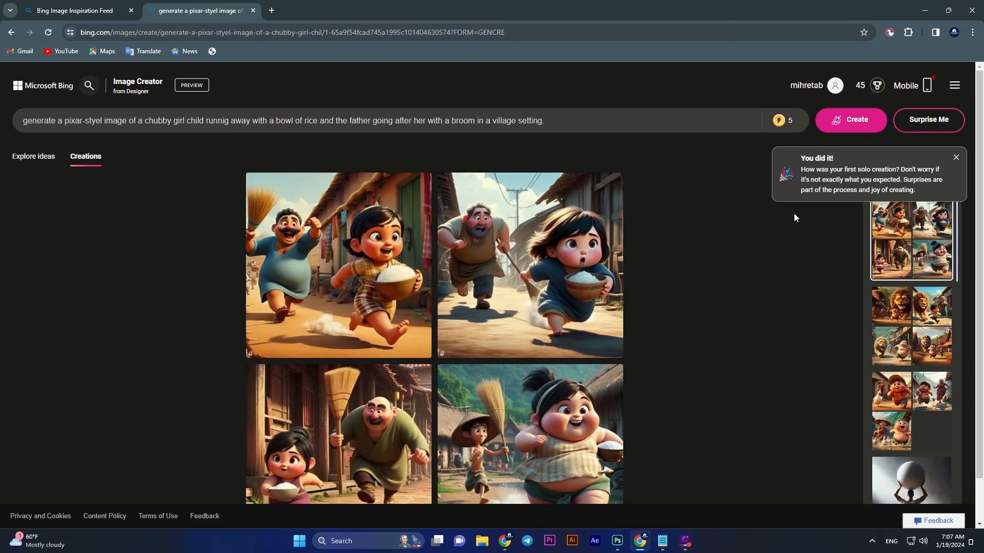
click(302, 281)
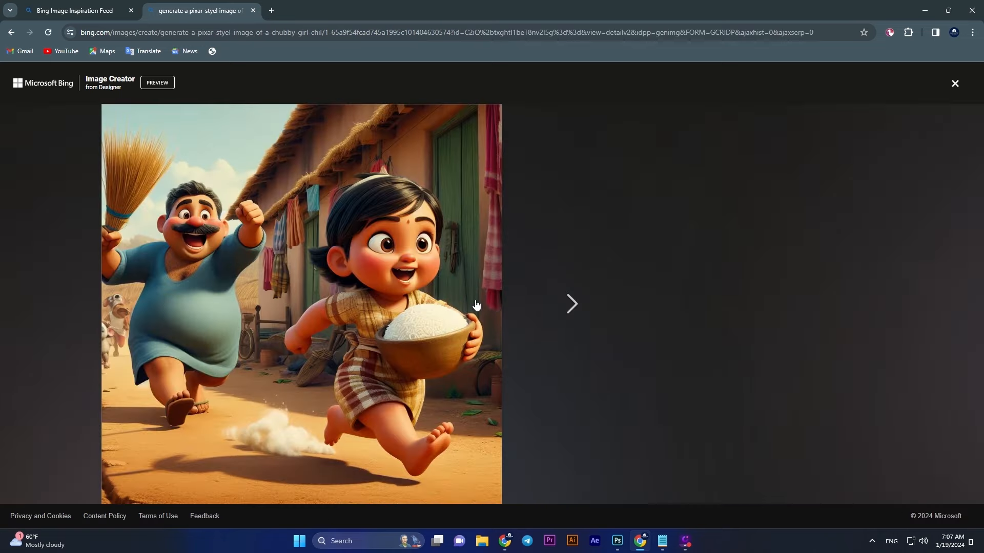
click(565, 304)
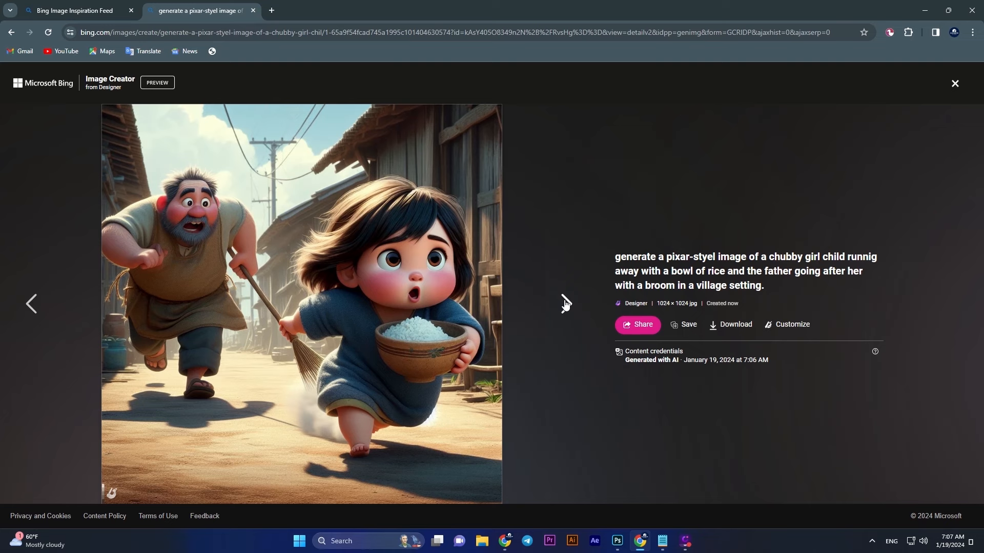
click(565, 304)
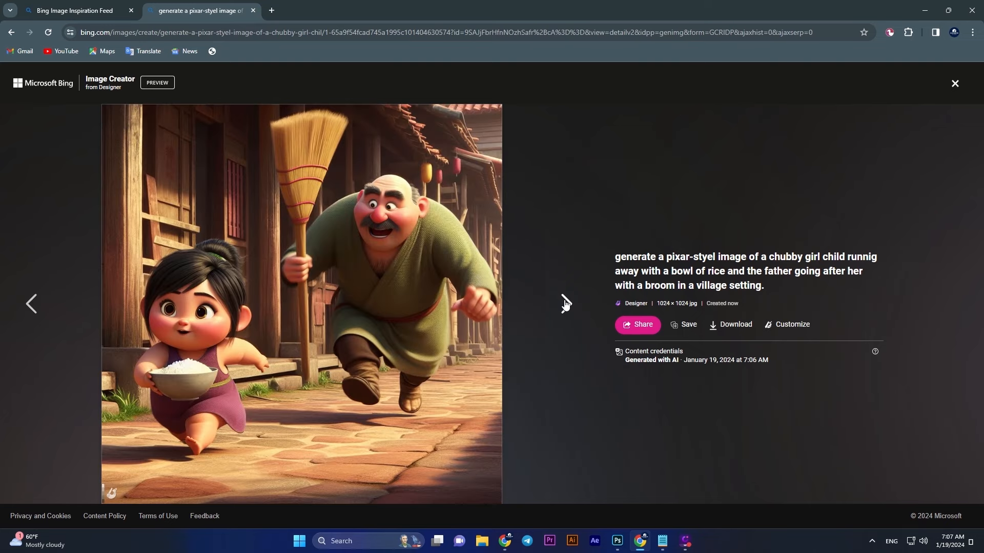
click(565, 304)
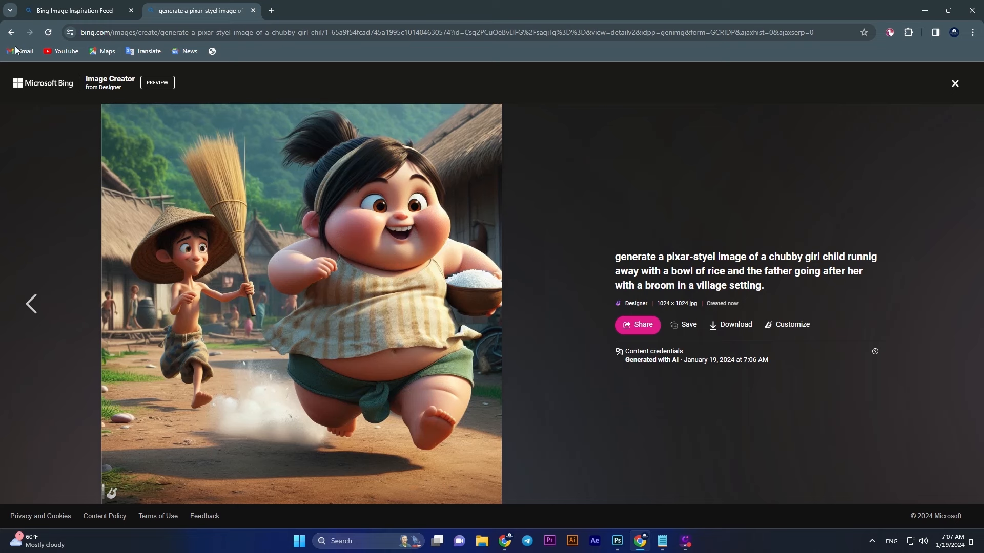
click(954, 85)
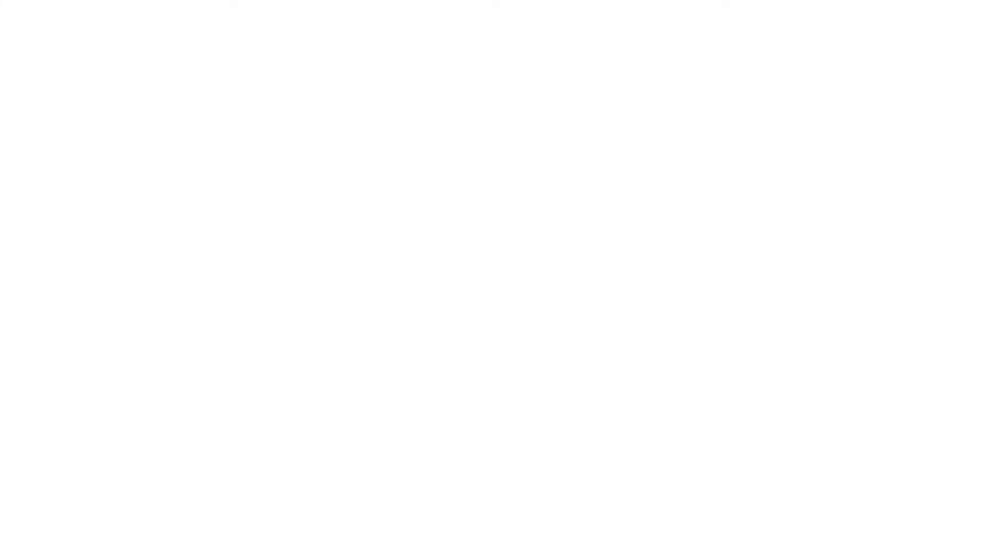